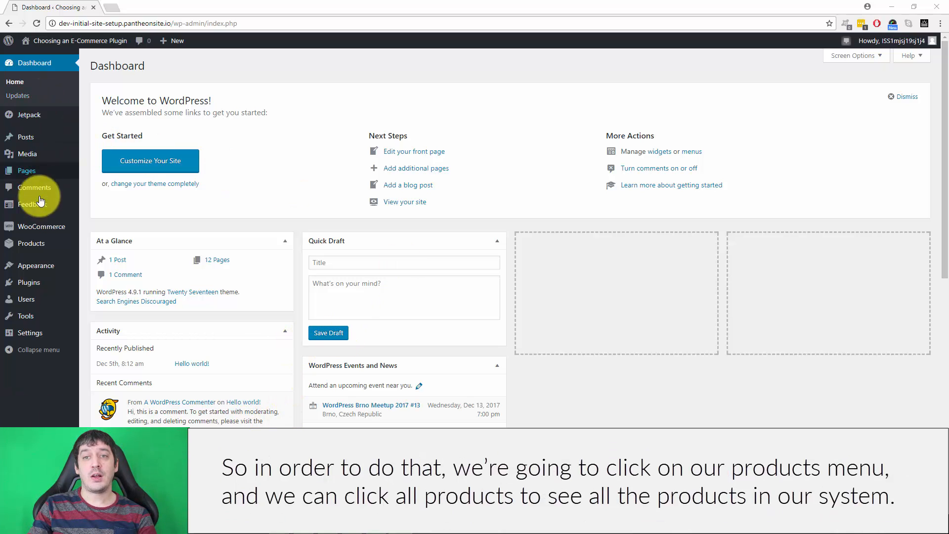
- Open the list of all products and start creating the first product
mouse_move(32, 247)
left_click(121, 244)
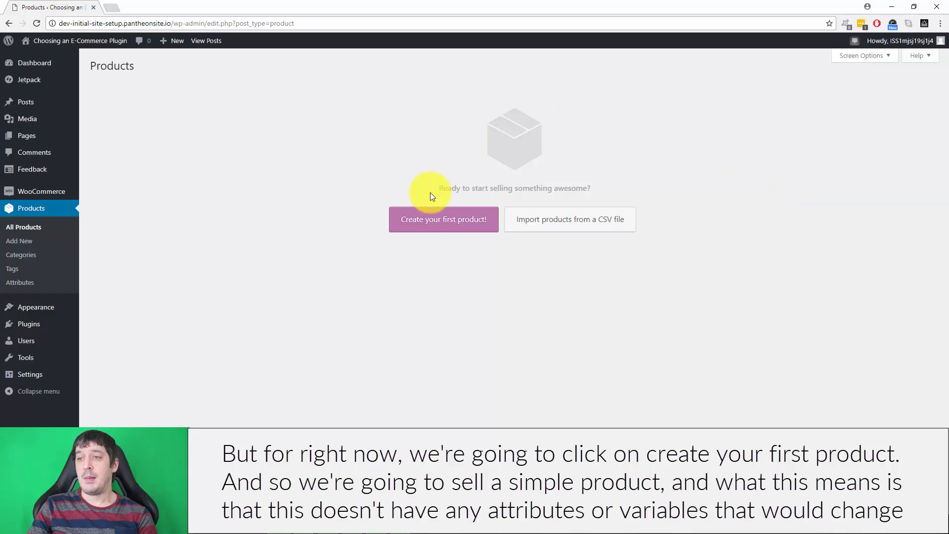
left_click(418, 224)
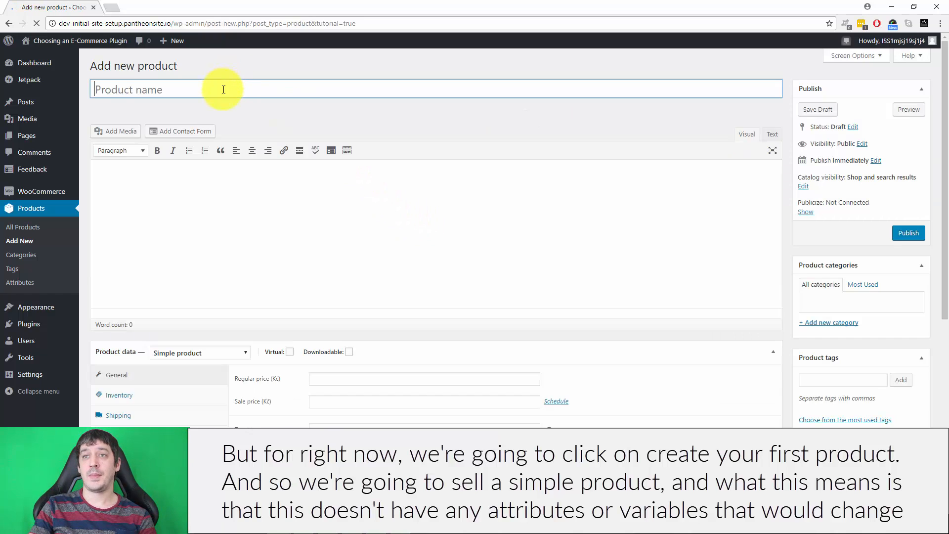
left_click(112, 180)
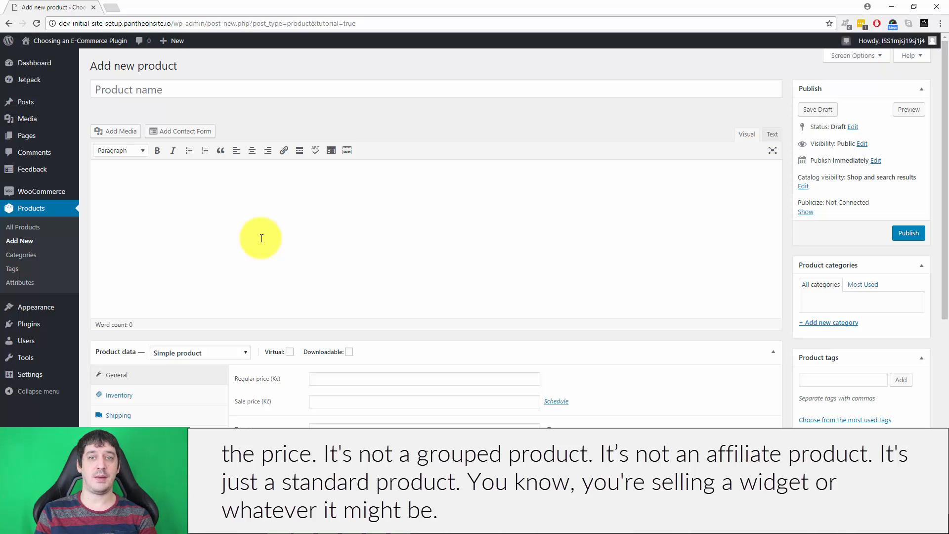
- Name the product "Widget" and enter the description "This is a widget."
left_click(259, 91)
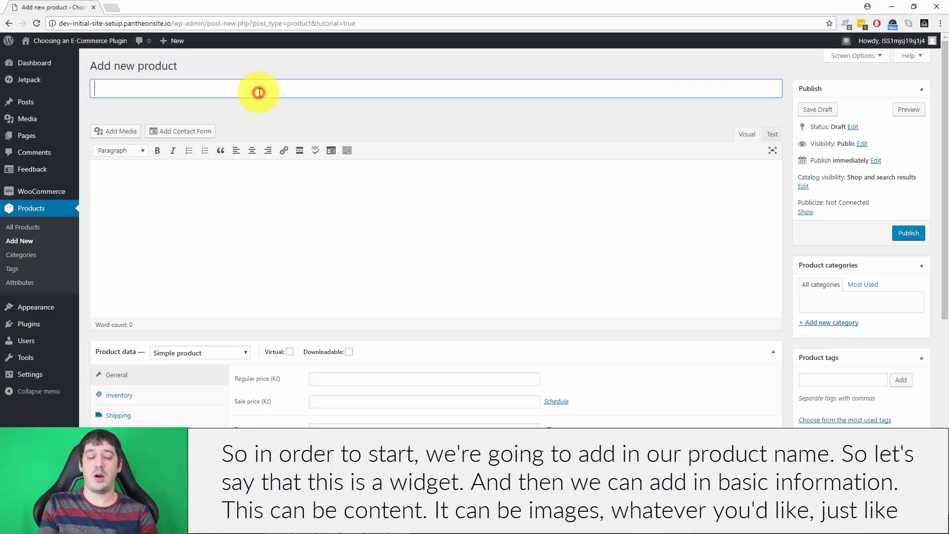
type("Widget")
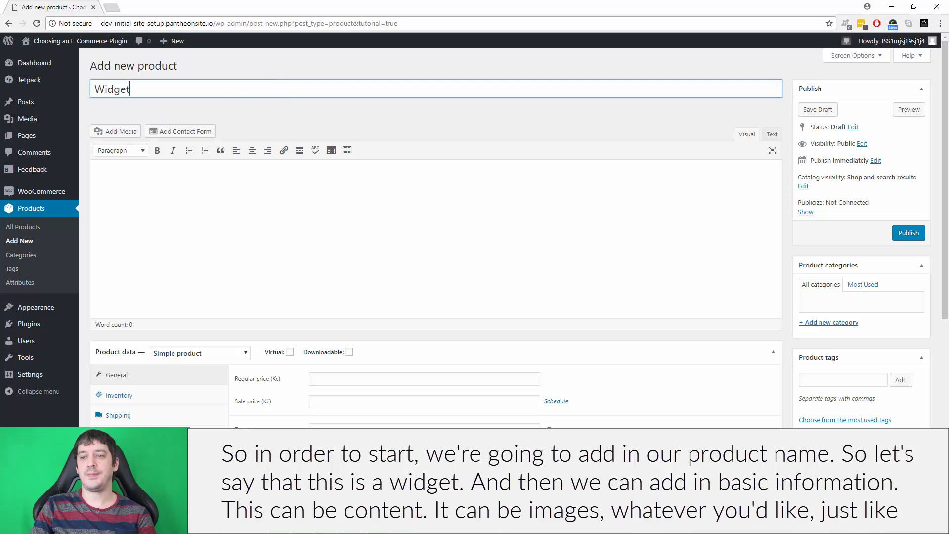
left_click(445, 198)
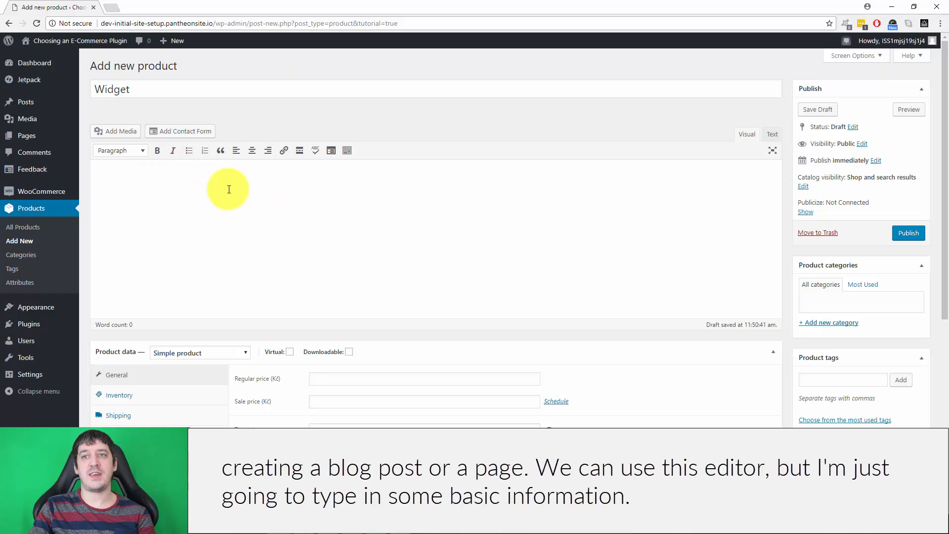
type("This is a widget.")
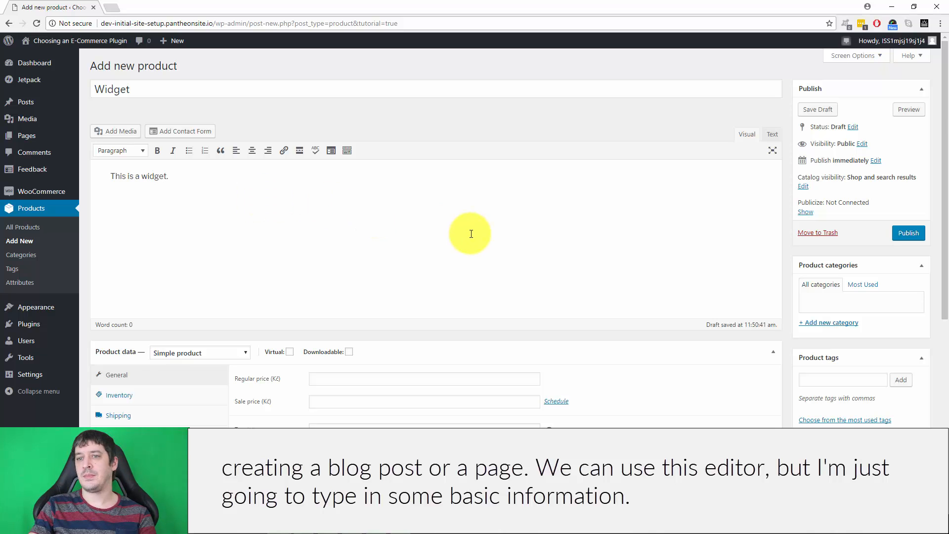
- Add a new product category named "Widgets" and assign it to the product
scroll(467, 225, "down", 3)
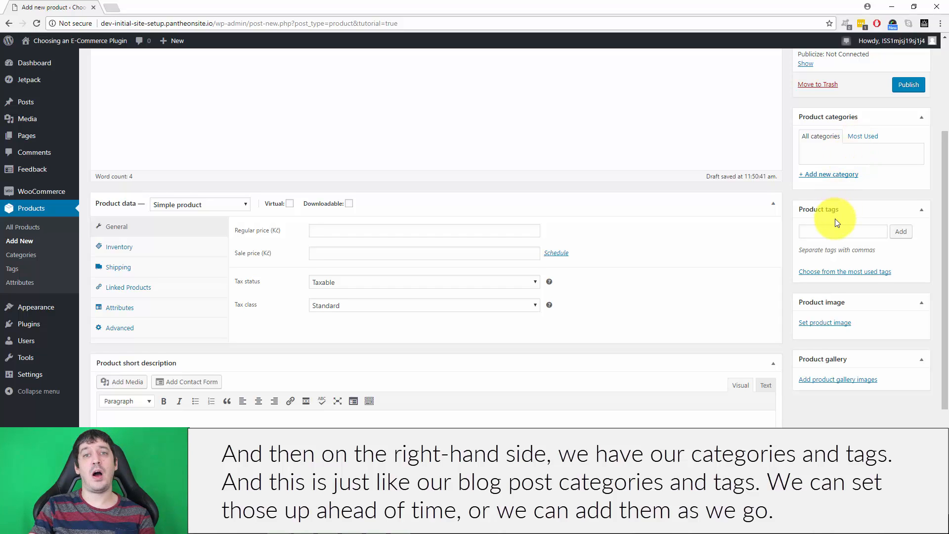
scroll(836, 222, "up", 1)
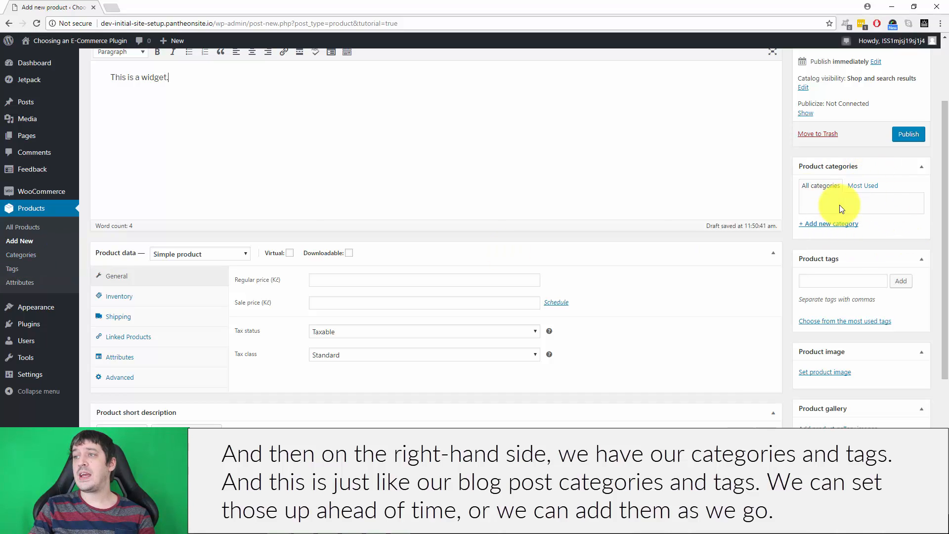
left_click(831, 224)
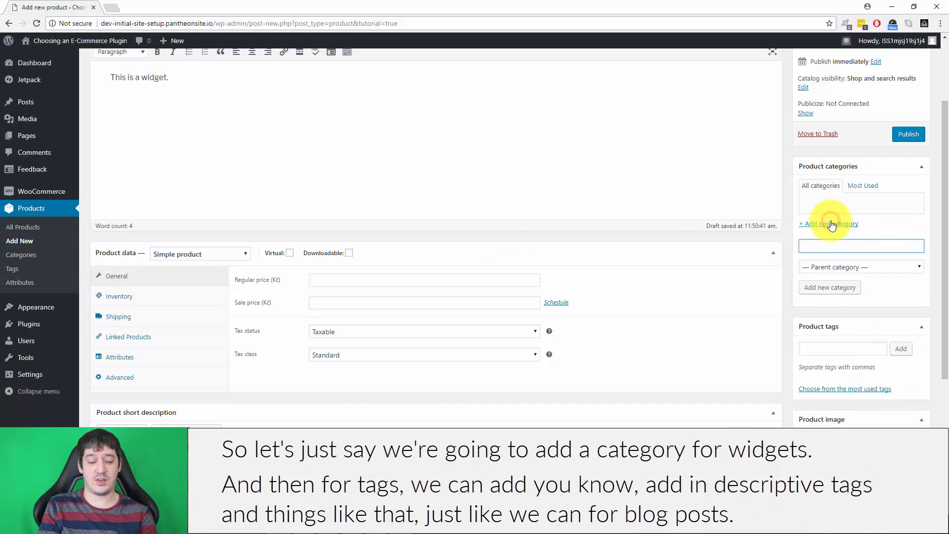
type("Widget Cat")
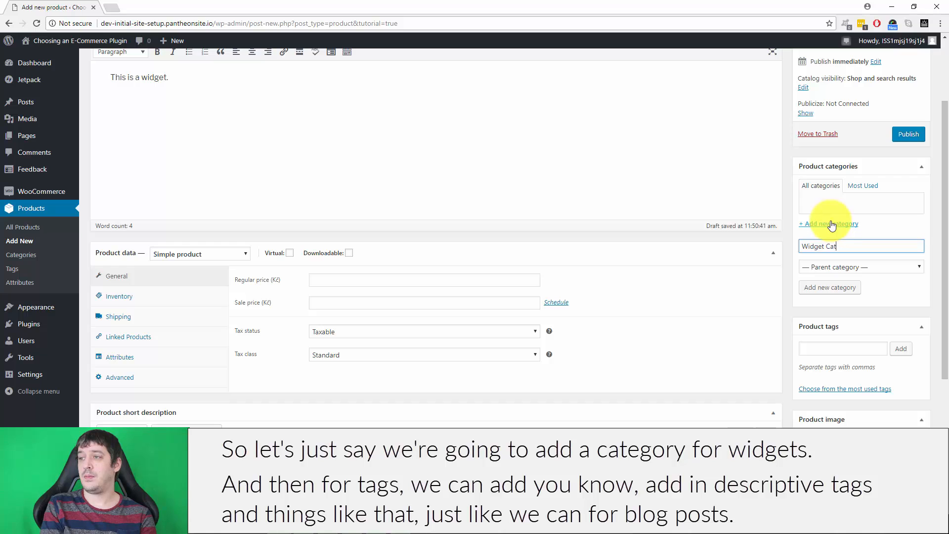
key("BackSpace")
key("BackSpace")
key("BackSpace")
key("BackSpace")
type("ts")
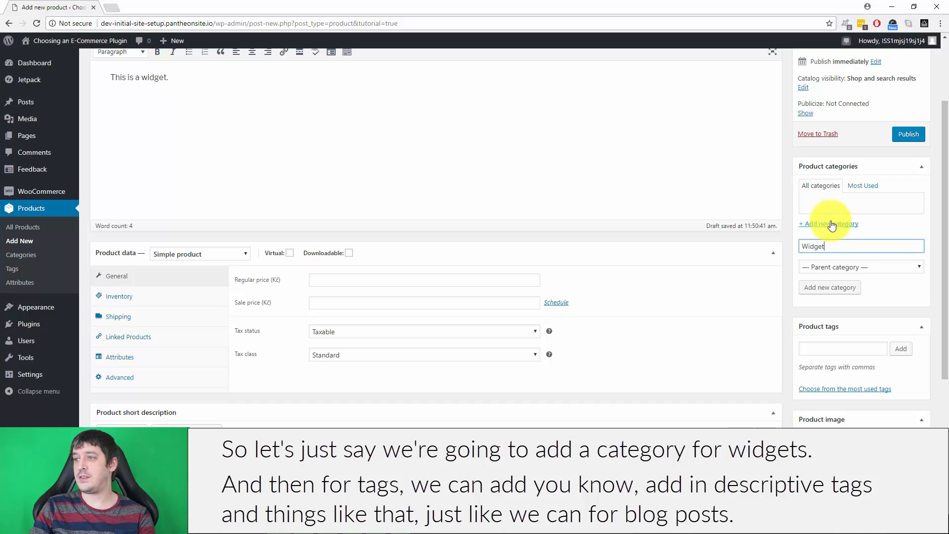
left_click(825, 288)
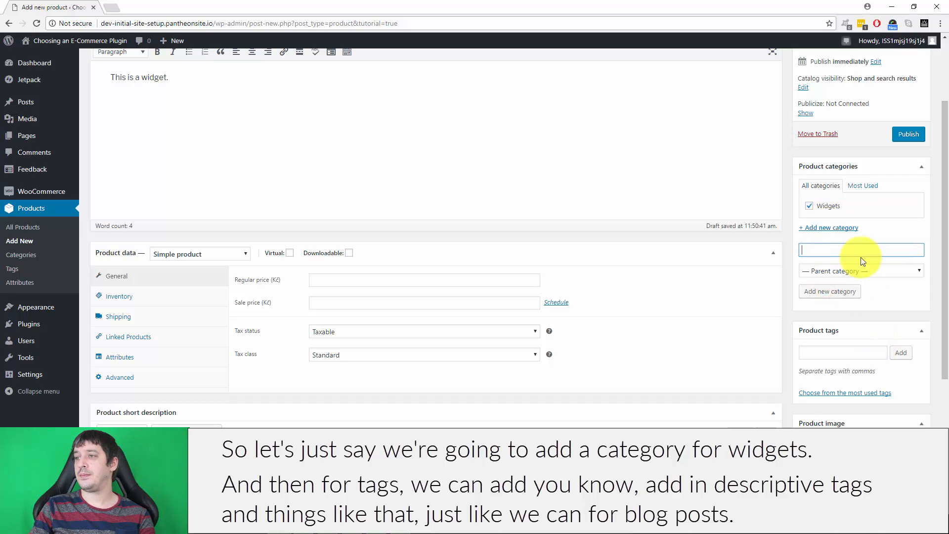
- Upload the photo of the red Live Chat key and set it as the product image
scroll(840, 272, "down", 2)
left_click(836, 249)
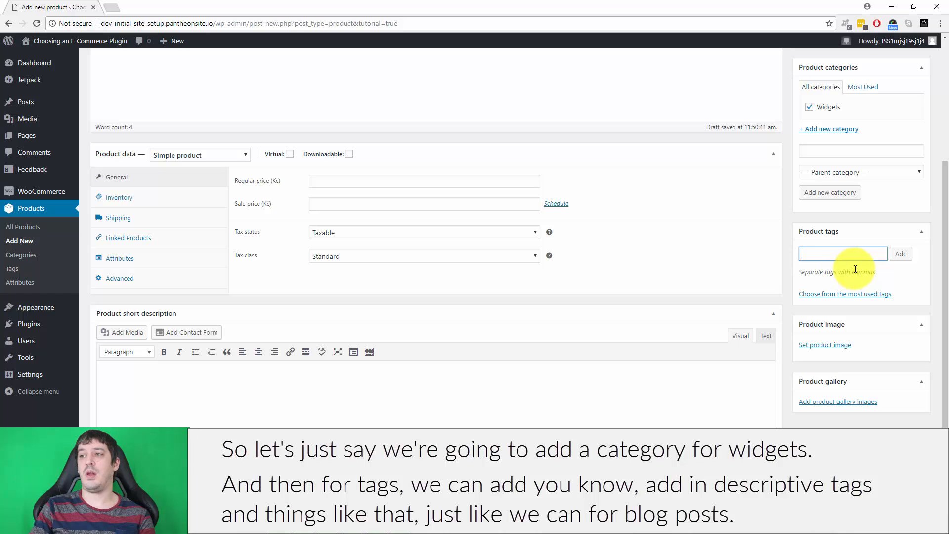
scroll(840, 281, "down", 1)
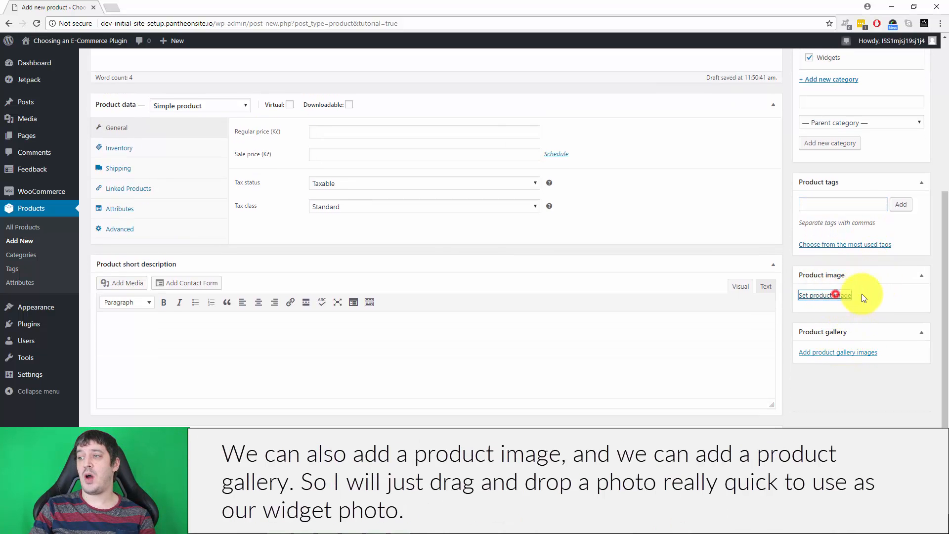
left_click(835, 295)
left_click(93, 82)
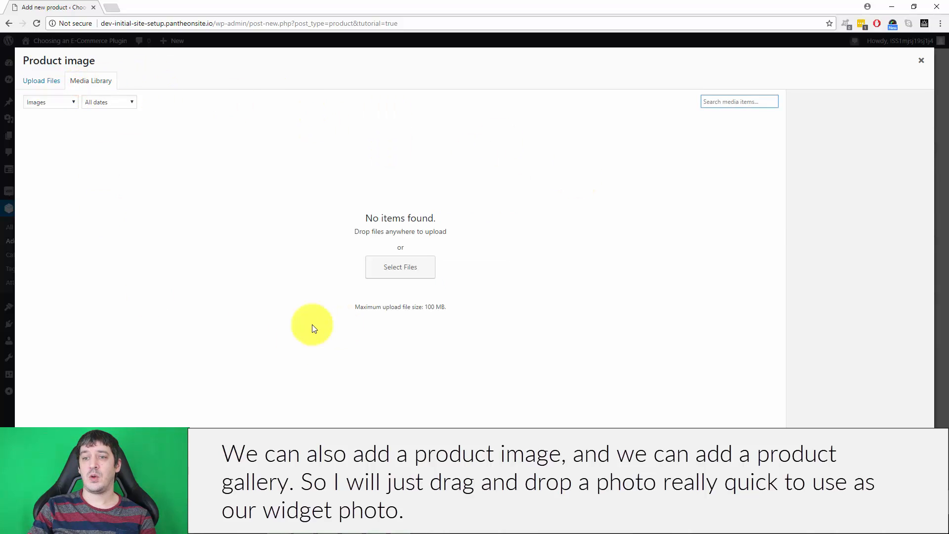
left_click(224, 525)
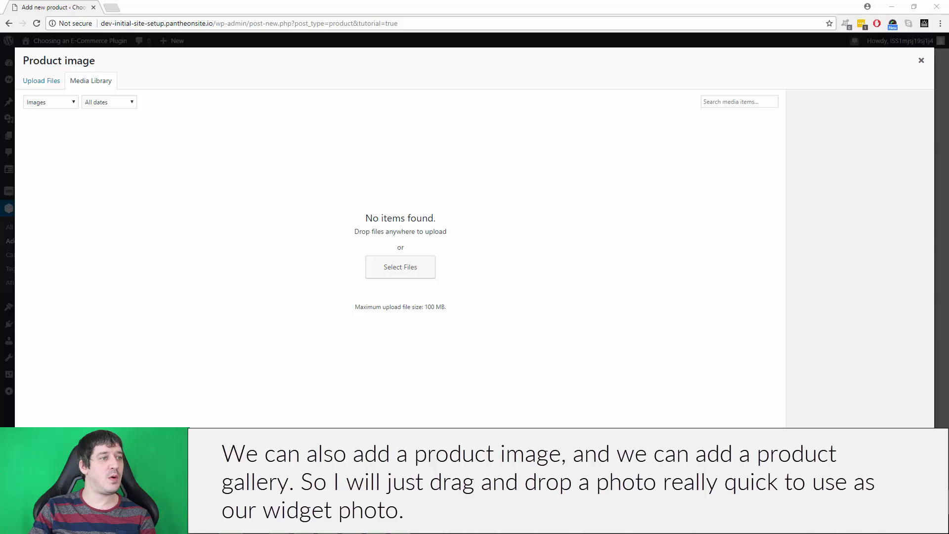
left_click_drag(218, 158, 455, 223)
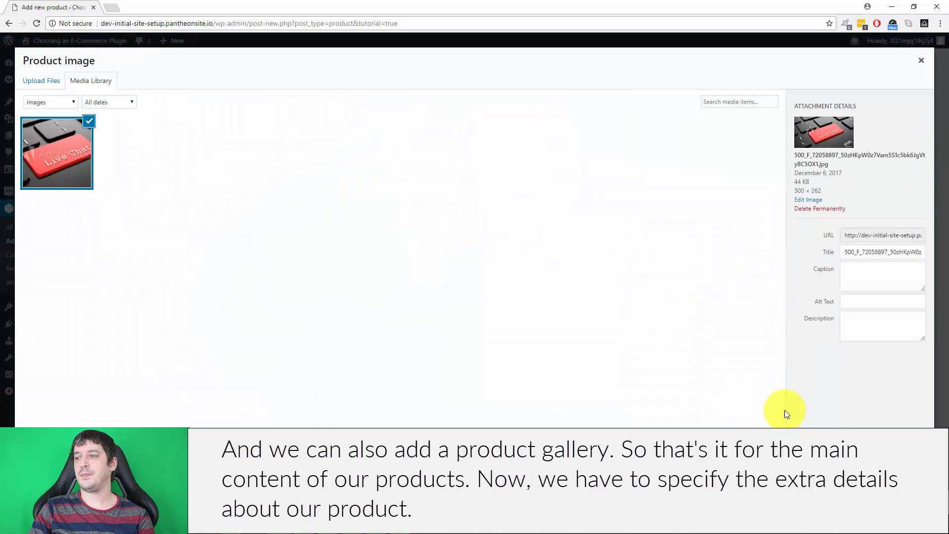
left_click(895, 485)
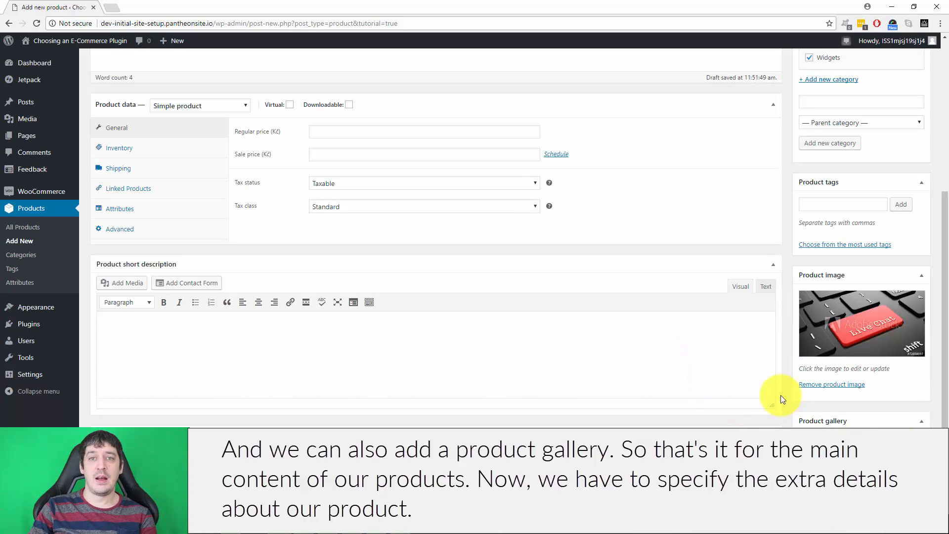
- Set the simple product's regular price to 100 Kč
scroll(764, 395, "up", 4)
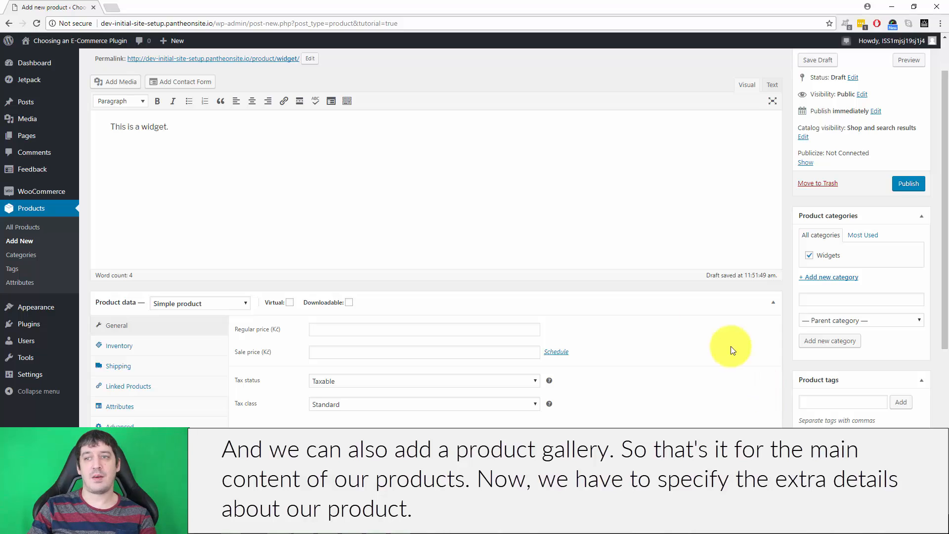
scroll(312, 354, "down", 2)
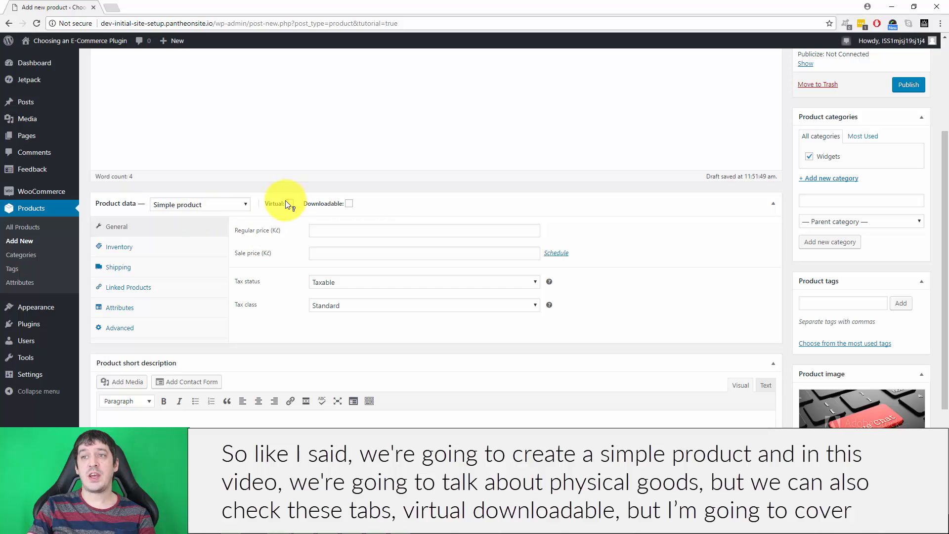
mouse_move(361, 209)
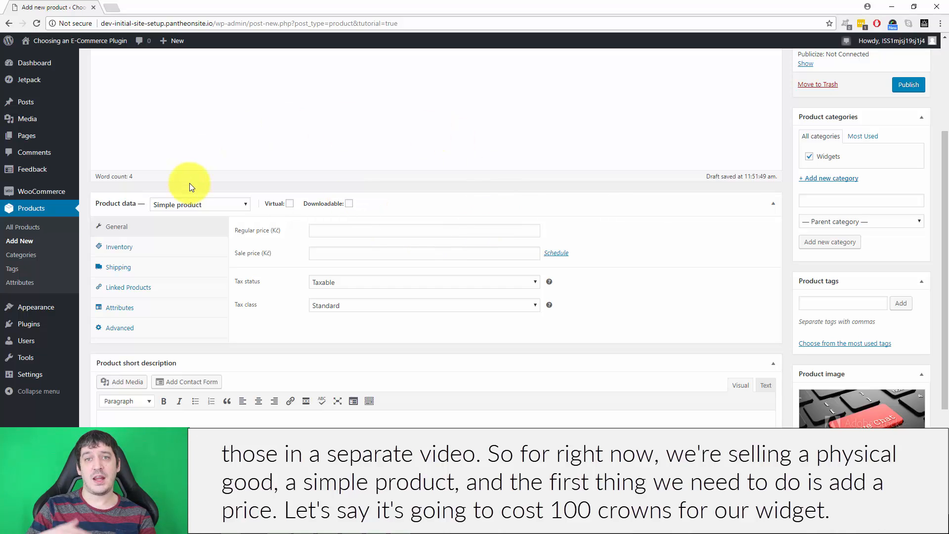
left_click(328, 229)
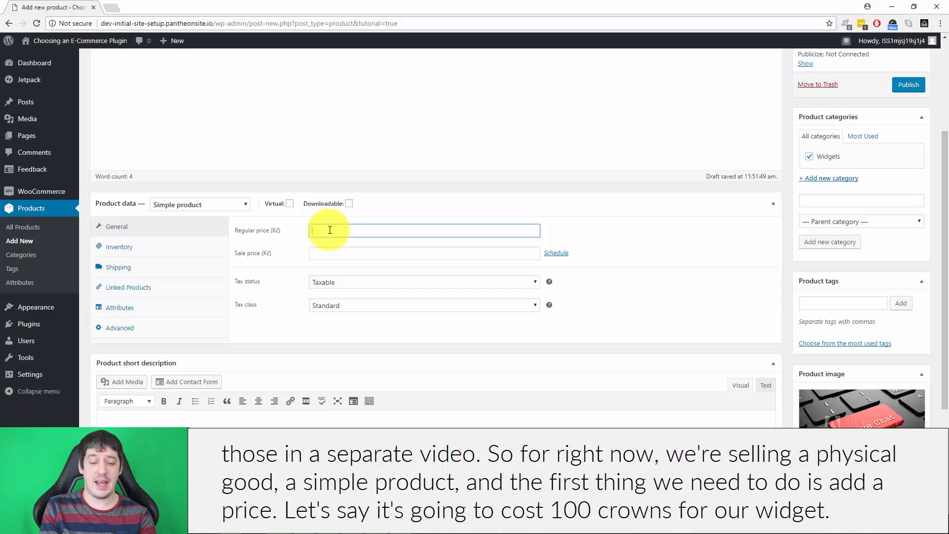
type("100")
left_click(673, 250)
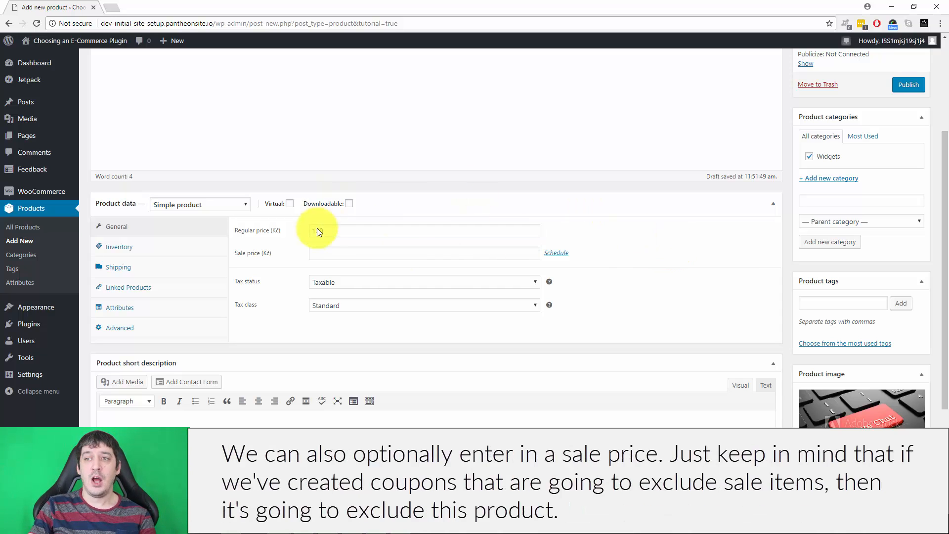
- Look at the sale price scheduling dates and cancel the schedule
left_click(331, 249)
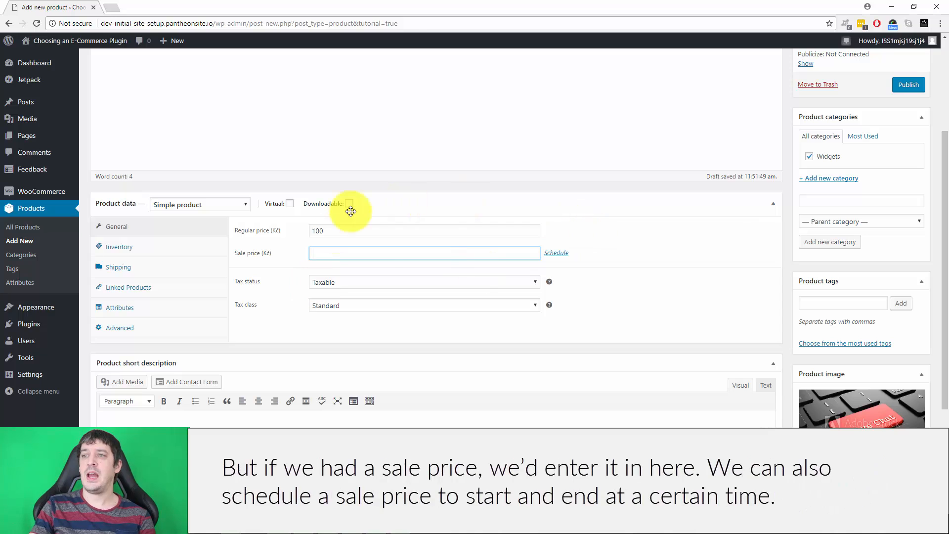
left_click(552, 252)
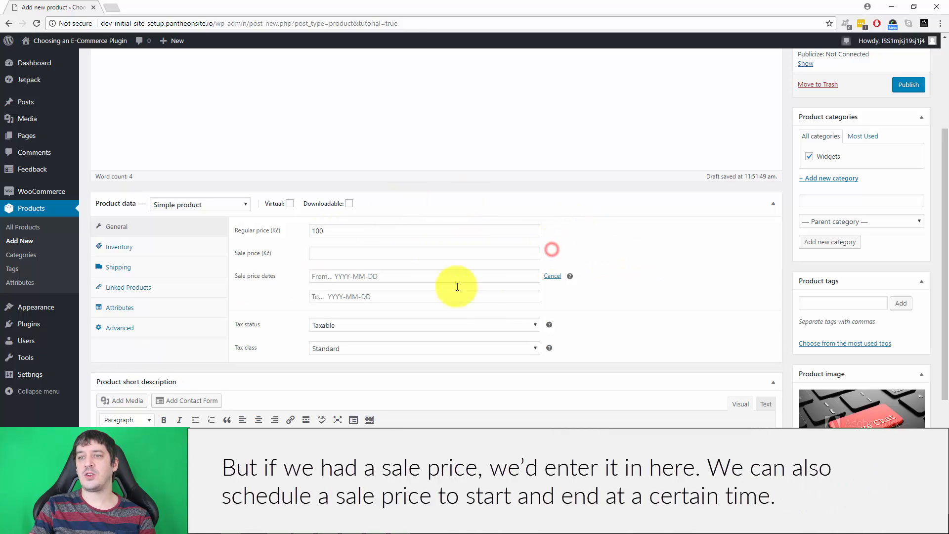
left_click(553, 276)
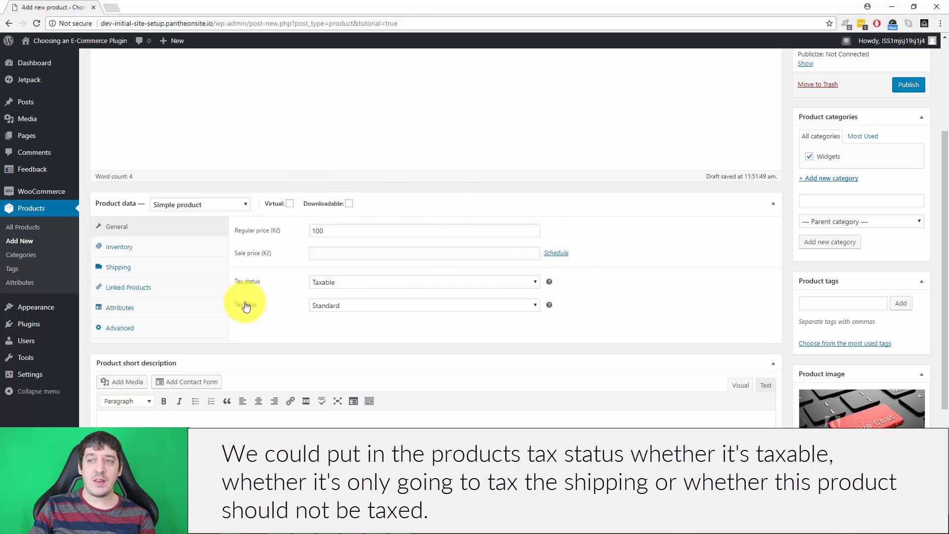
- Review the available tax status and tax class options, keeping Taxable and Standard
left_click(346, 279)
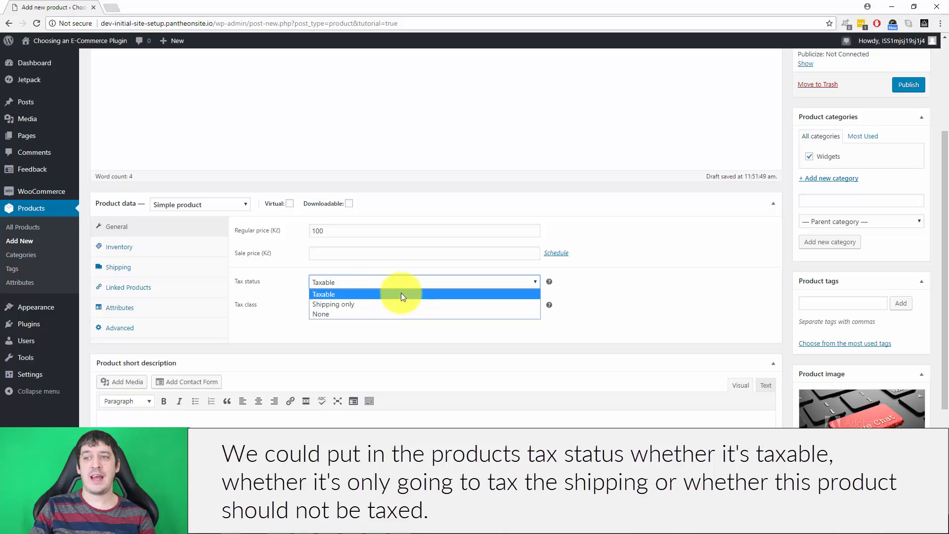
left_click(255, 300)
left_click(371, 305)
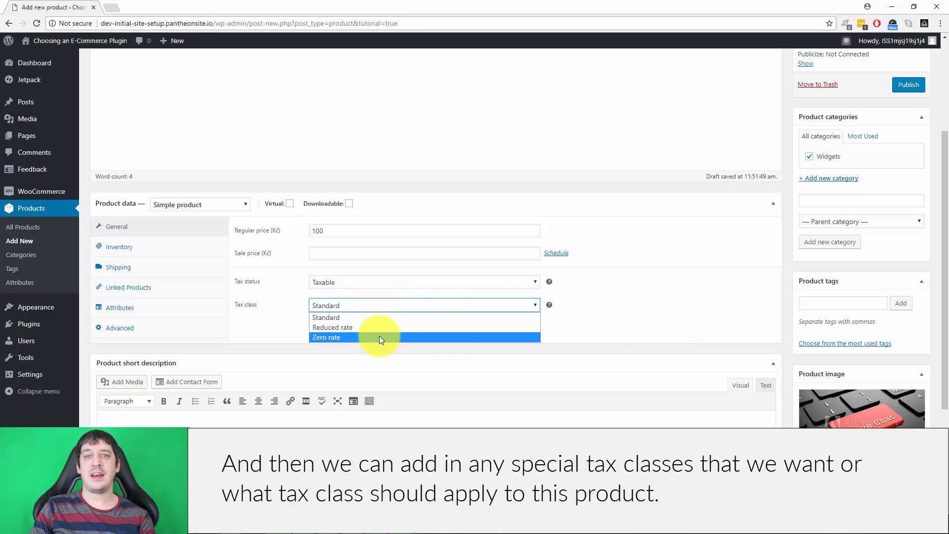
left_click(641, 316)
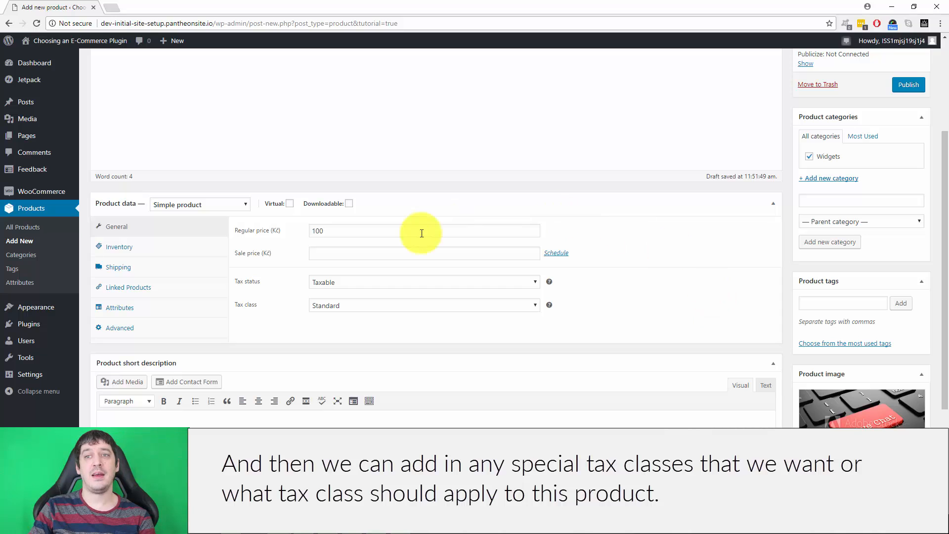
- Enable product-level stock management in the inventory settings, leaving the SKU empty and the stock quantity at 0
left_click(133, 246)
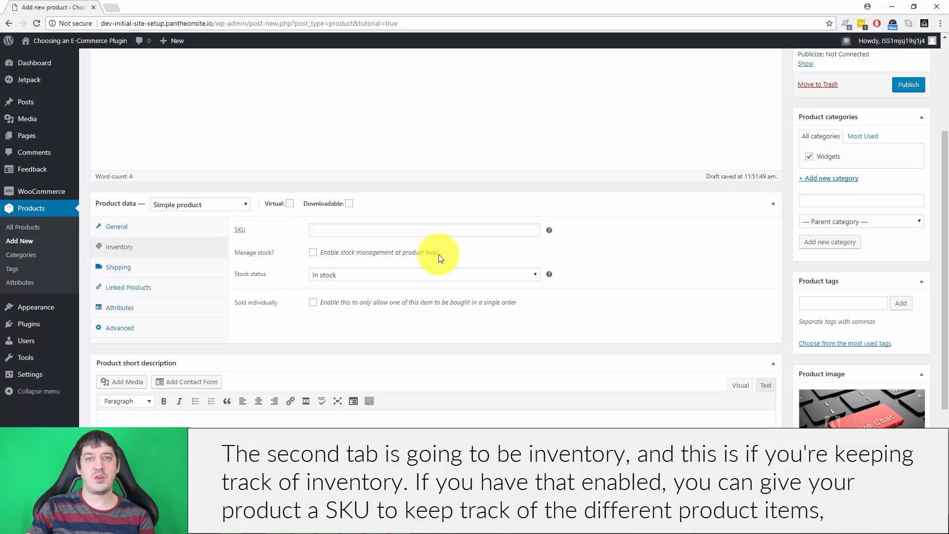
left_click(382, 230)
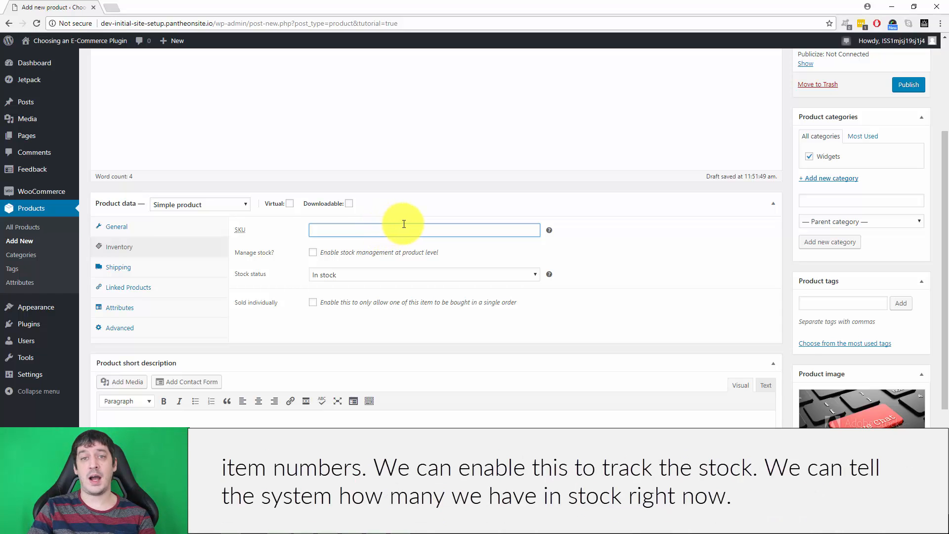
left_click(313, 252)
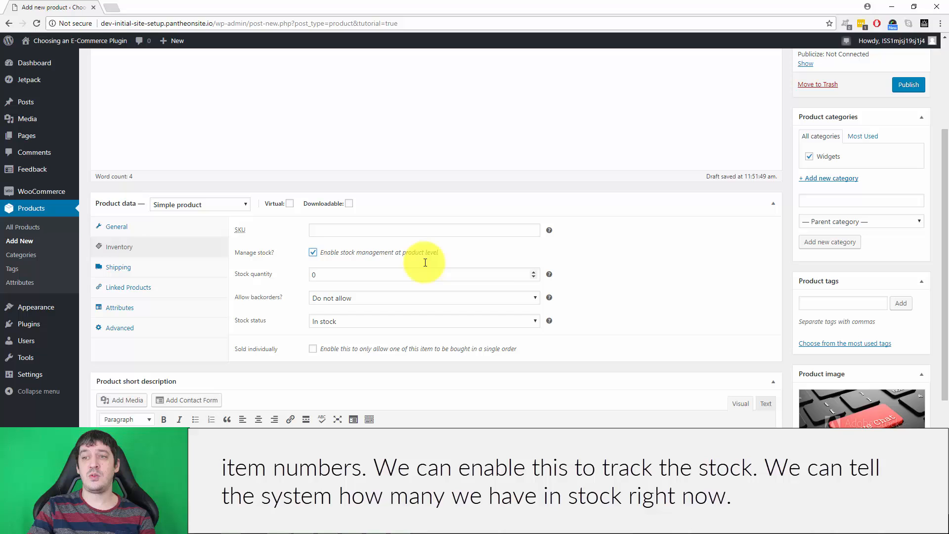
double_click(318, 272)
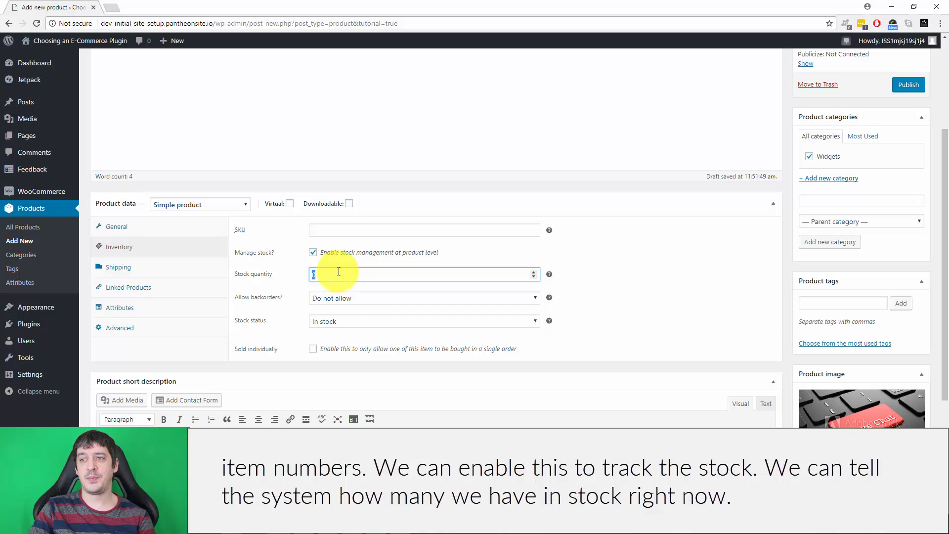
- Review the backorder and stock status options, keeping Do not allow and In stock, and turn product-level stock management back off
left_click(350, 297)
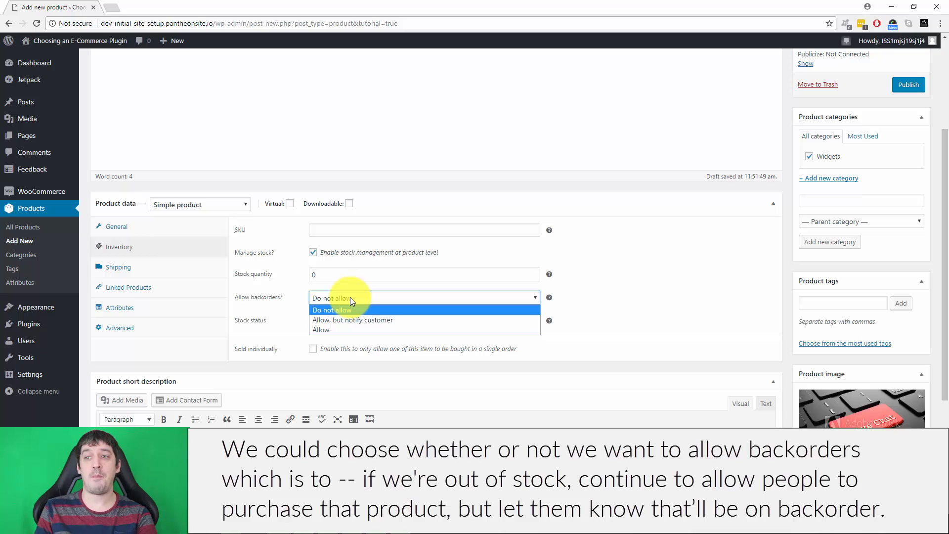
left_click(352, 298)
left_click(348, 321)
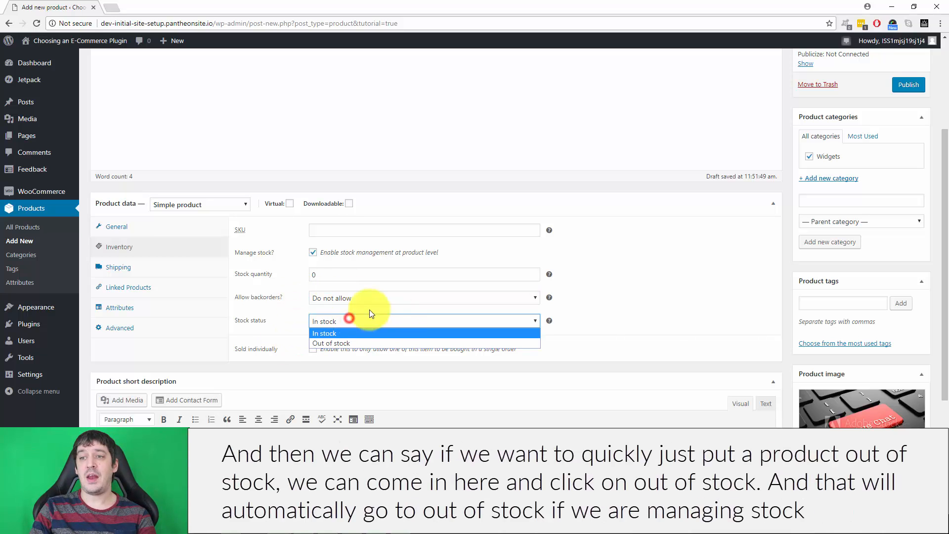
left_click(352, 348)
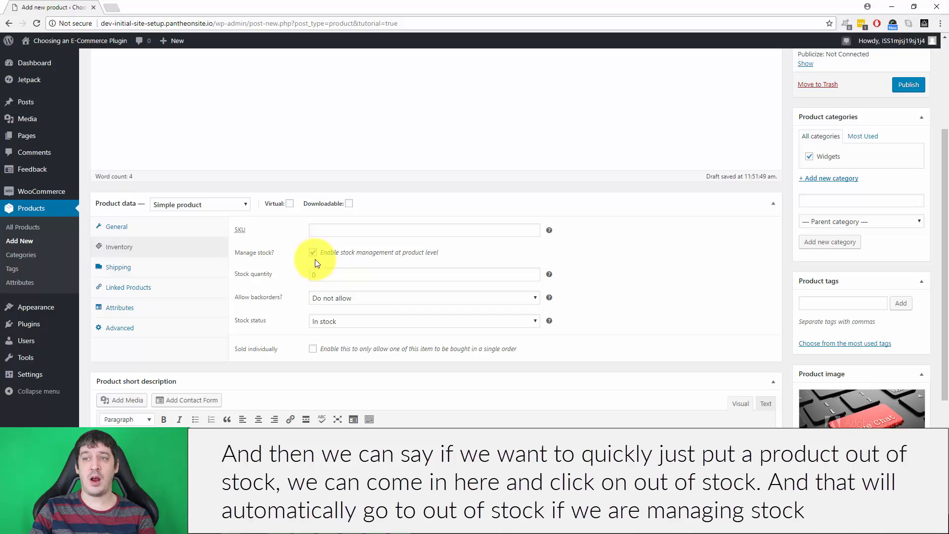
left_click(324, 275)
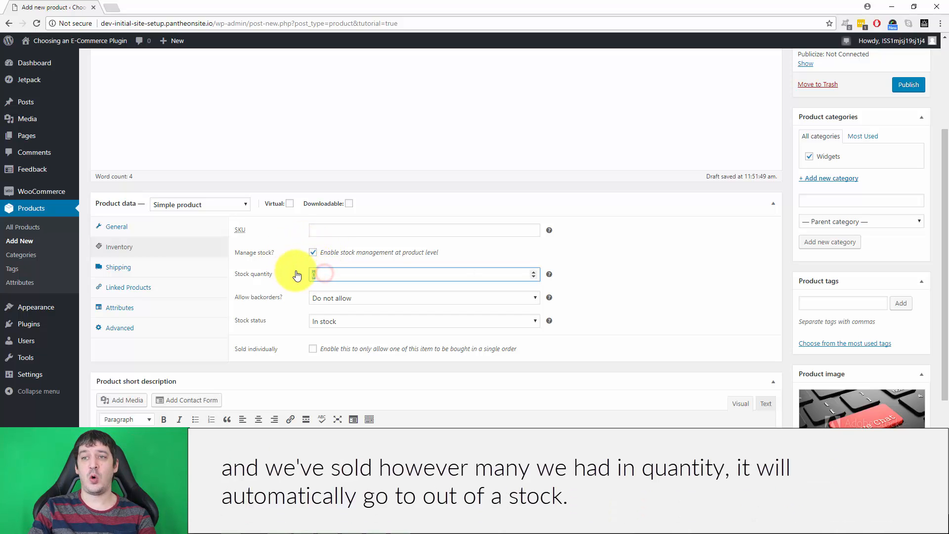
left_click(360, 322)
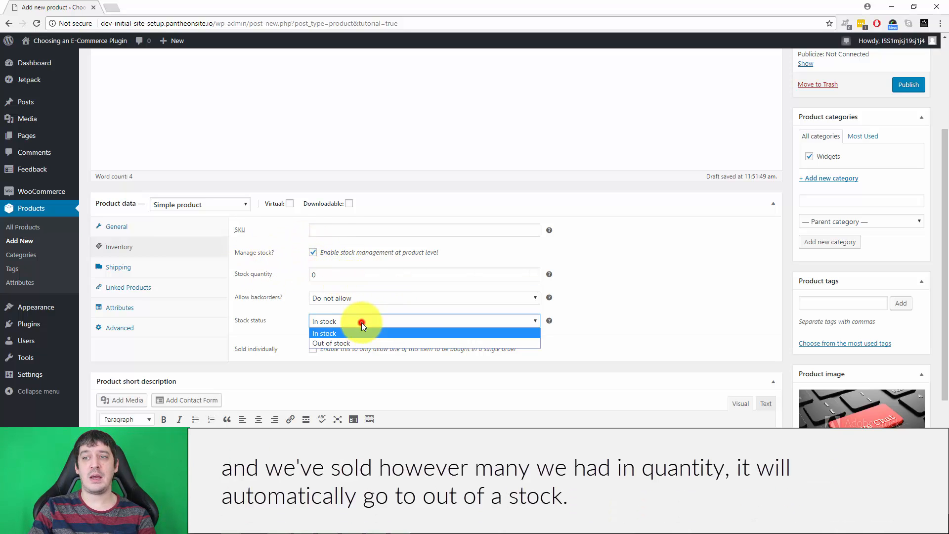
left_click(657, 296)
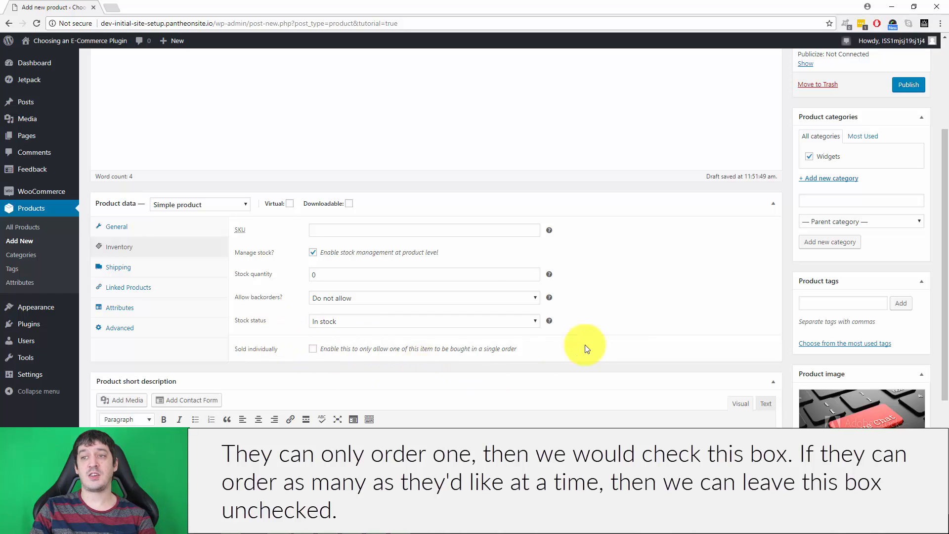
left_click(313, 252)
- Try the Bulky Packaging shipping class on the product and revert it to No shipping class
left_click(167, 266)
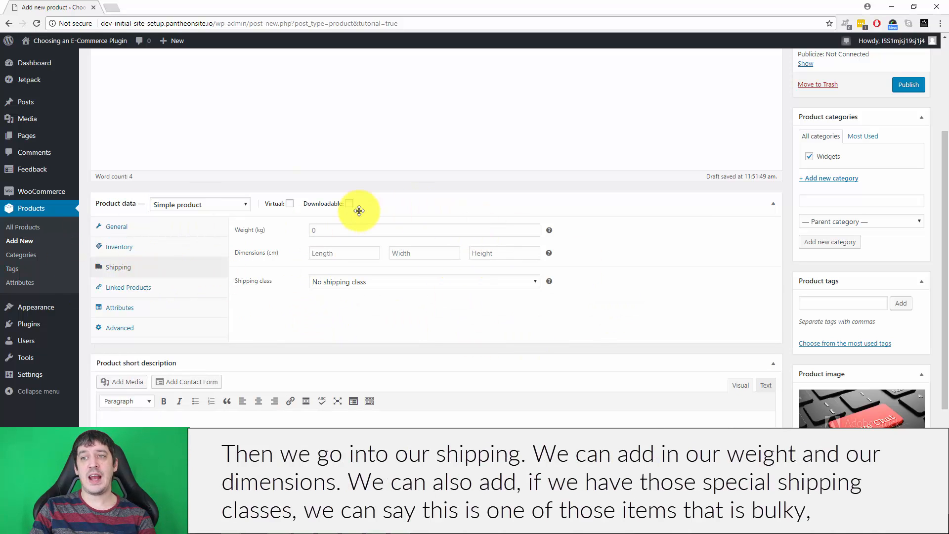
left_click(366, 279)
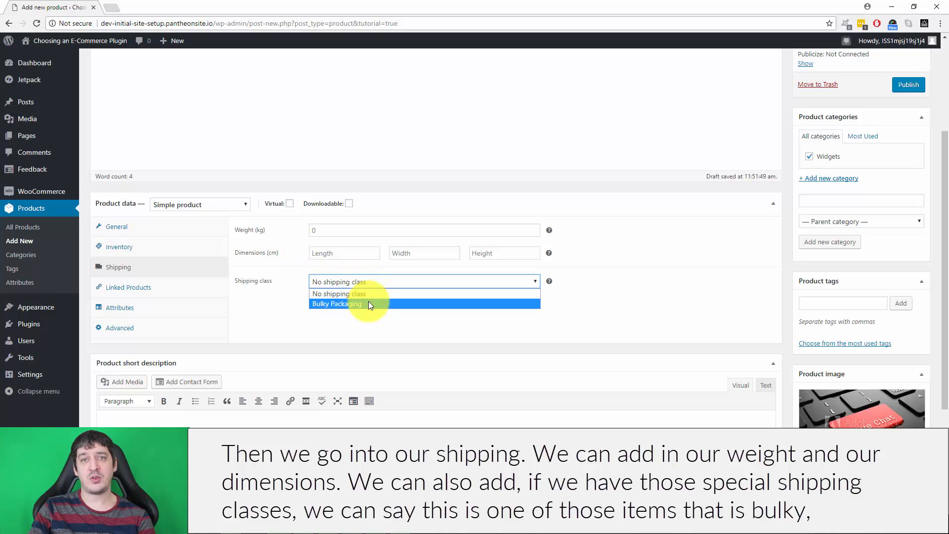
left_click(369, 303)
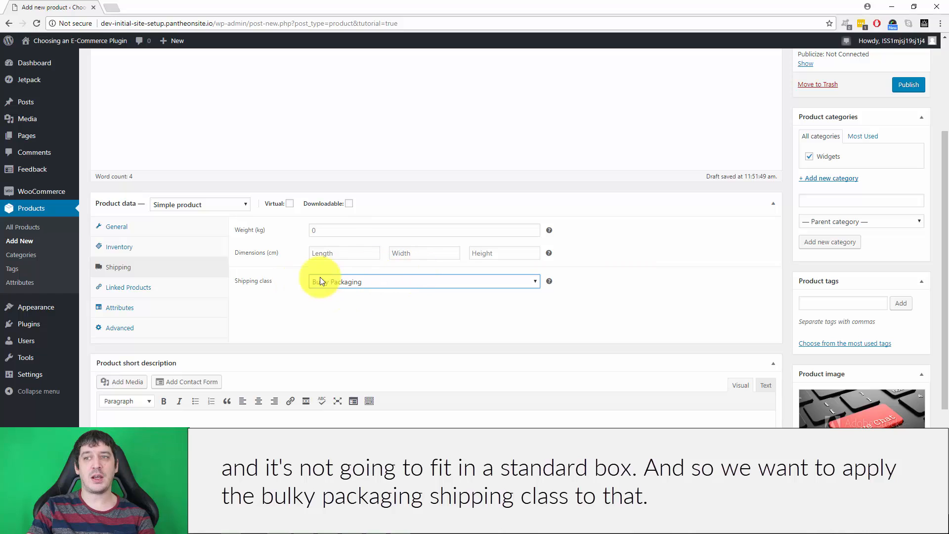
left_click(344, 281)
left_click(344, 292)
left_click(454, 320)
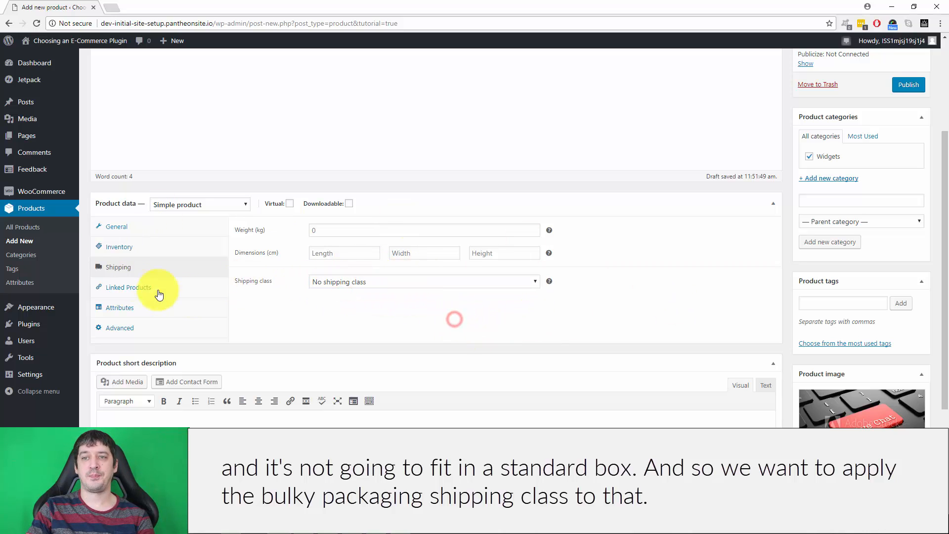
- Look at the upsell and cross-sell search fields in the linked products settings without adding any product
left_click(160, 292)
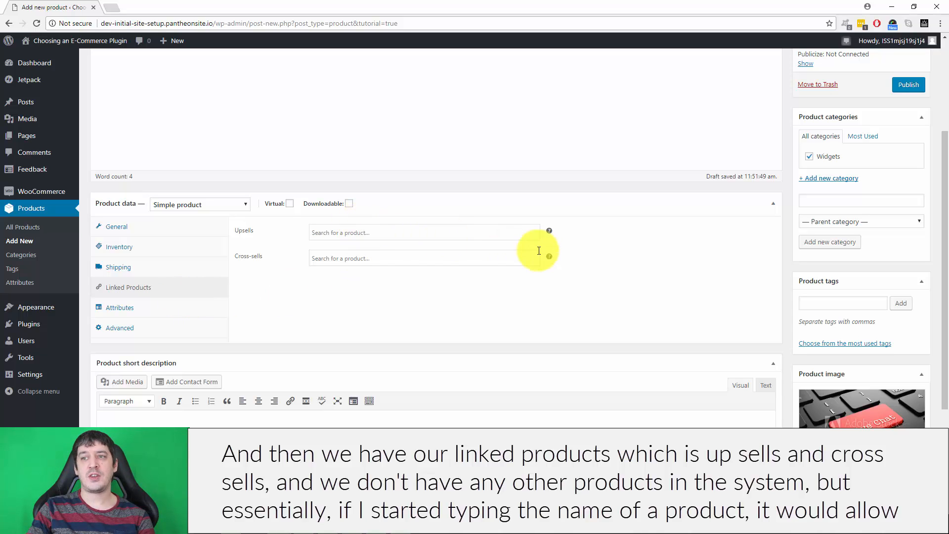
left_click(376, 232)
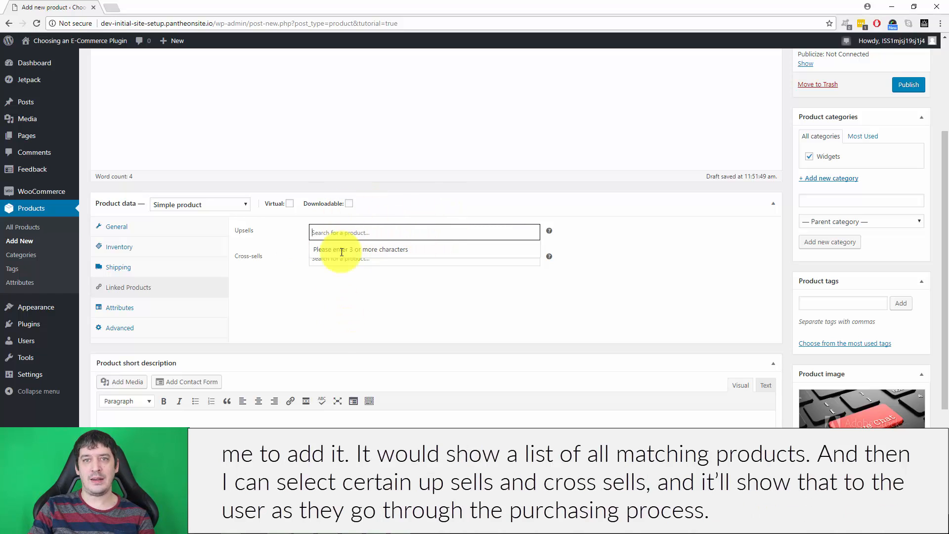
left_click(287, 303)
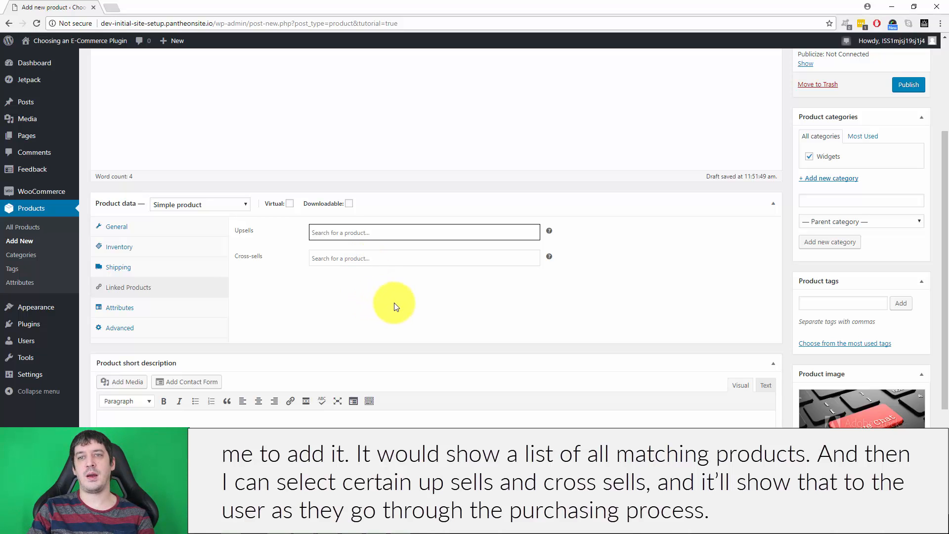
- Look at the advanced settings for purchase note, menu order and reviews, and at the empty product short description
left_click(119, 327)
left_click(315, 235)
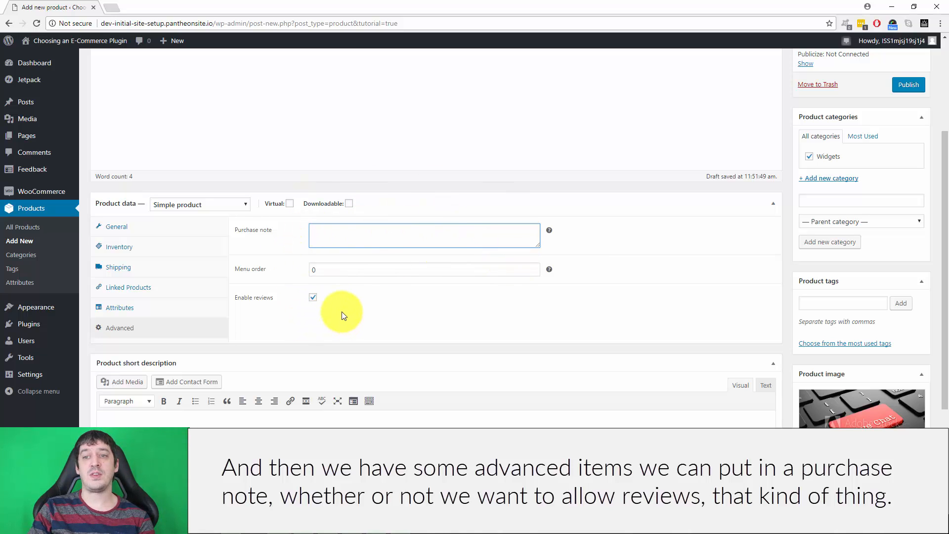
scroll(385, 291, "down", 1)
scroll(385, 293, "down", 2)
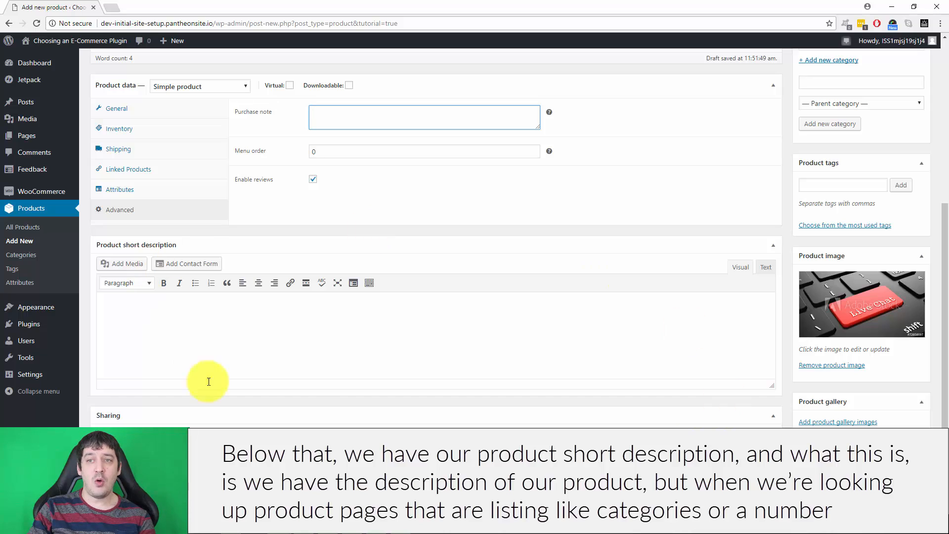
left_click(240, 339)
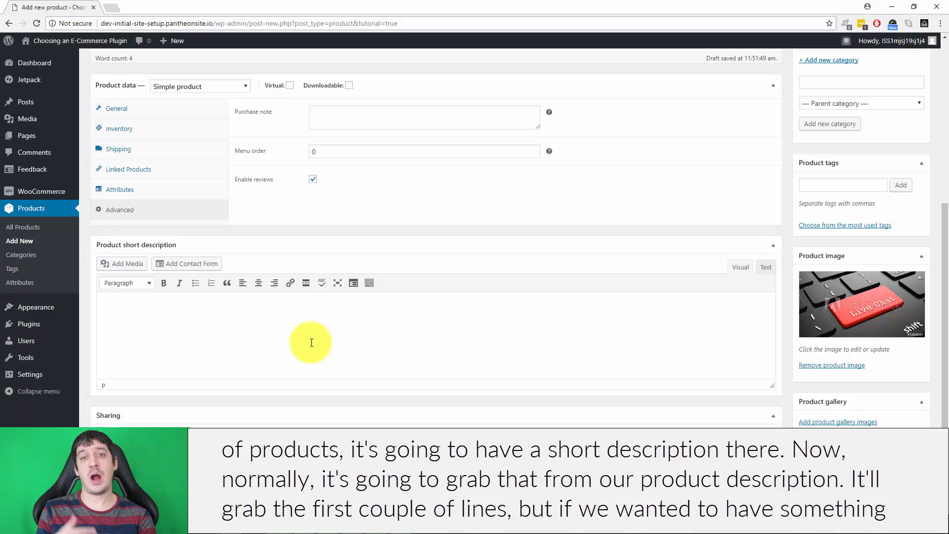
left_click(258, 337)
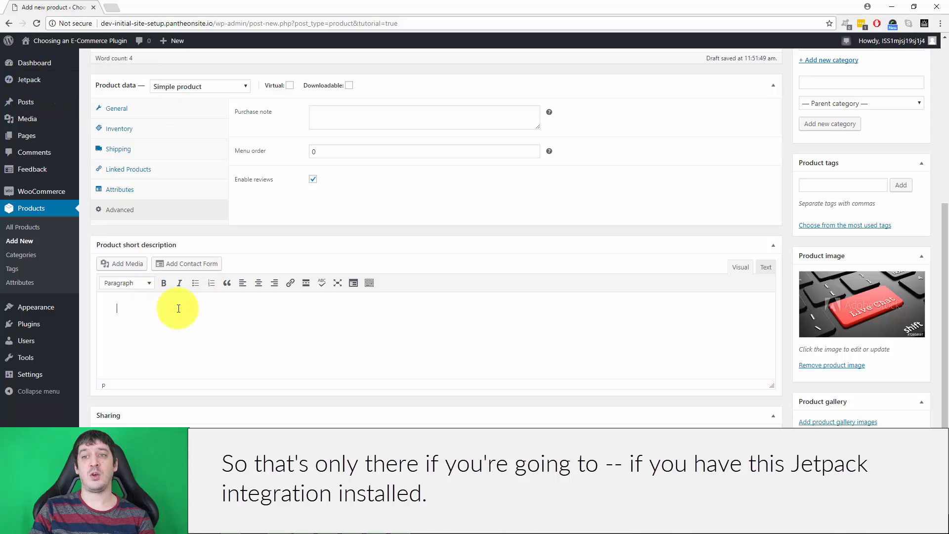
- Publish the Widget product and open its public page from the permalink in a new browser tab
scroll(346, 341, "up", 5)
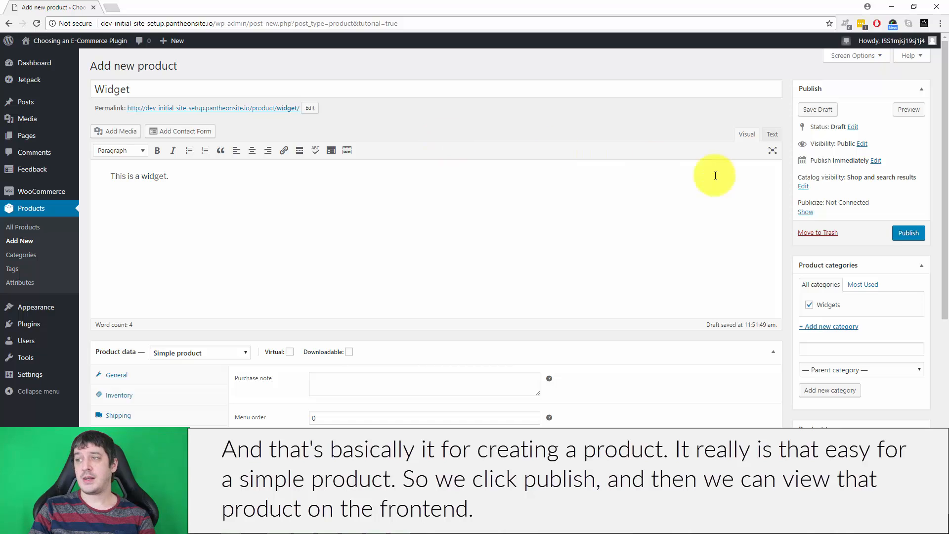
left_click(908, 233)
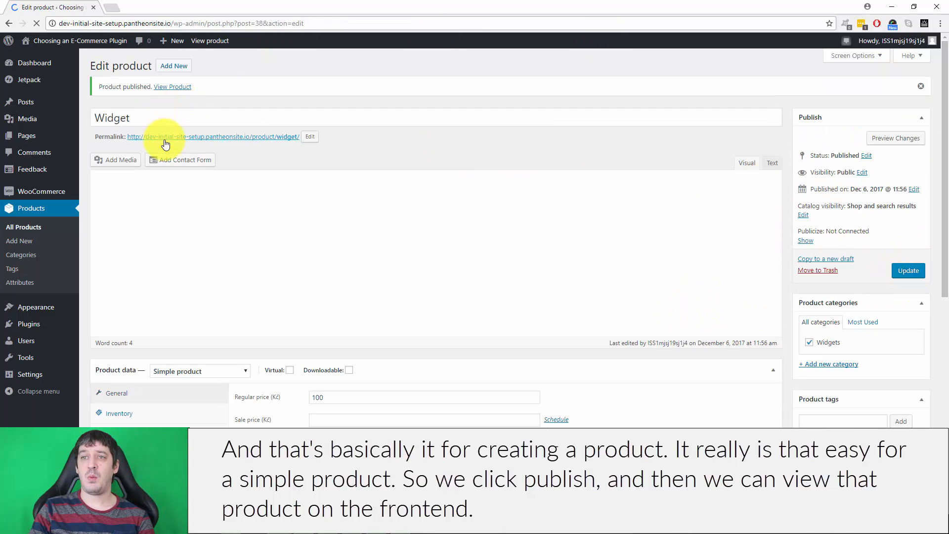
left_click(195, 147)
left_click(150, 7)
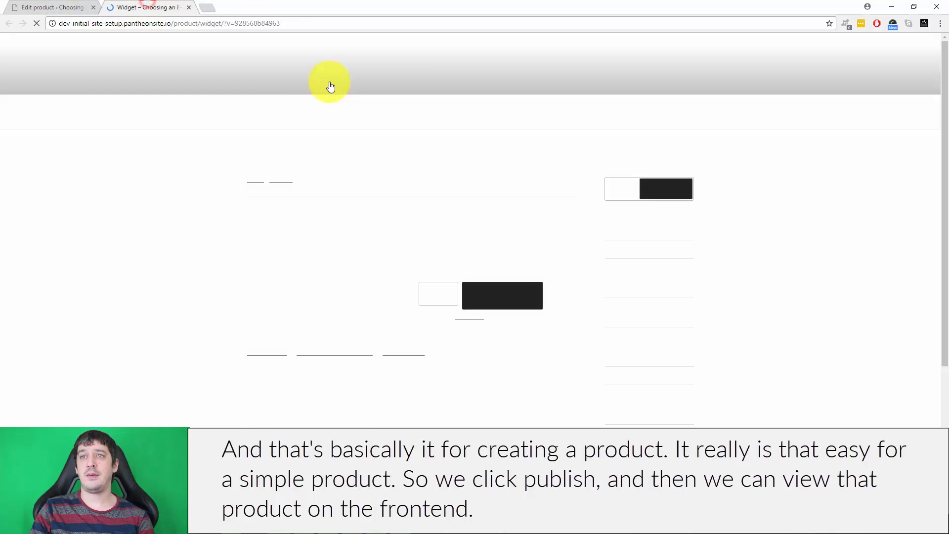
- Examine the description, additional information and reviews sections on the Widget's public product page
scroll(839, 212, "down", 2)
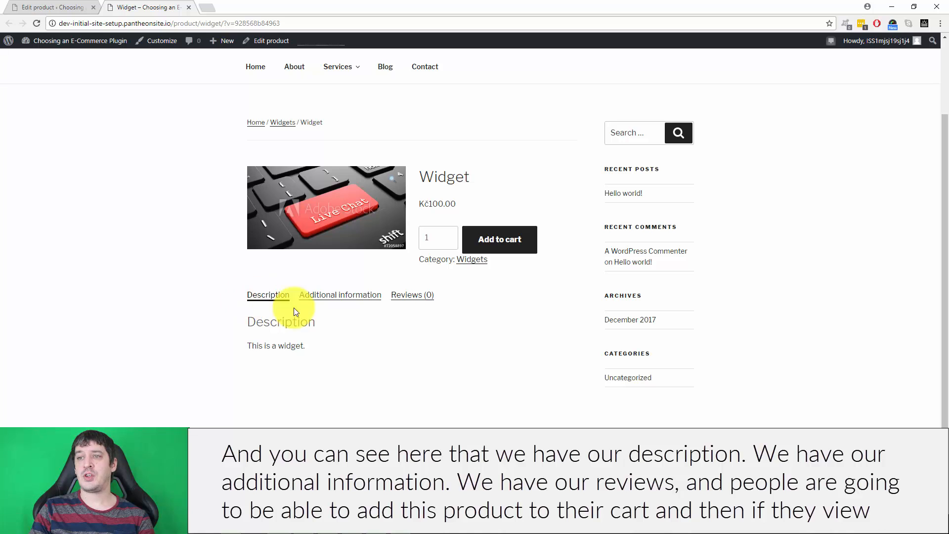
left_click(345, 296)
left_click(422, 295)
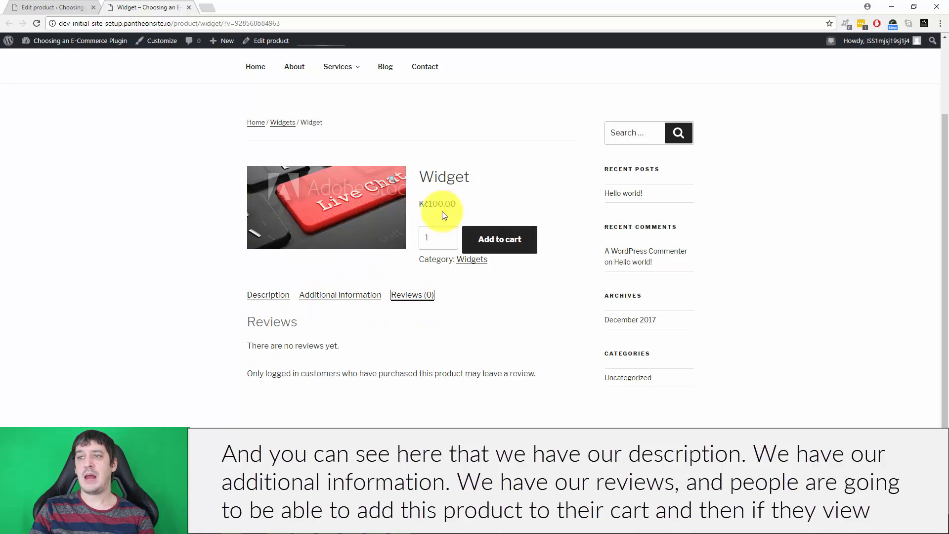
- Add one Widget to the cart, check the cart's coupon and checkout options, and return to the product editor
left_click(516, 236)
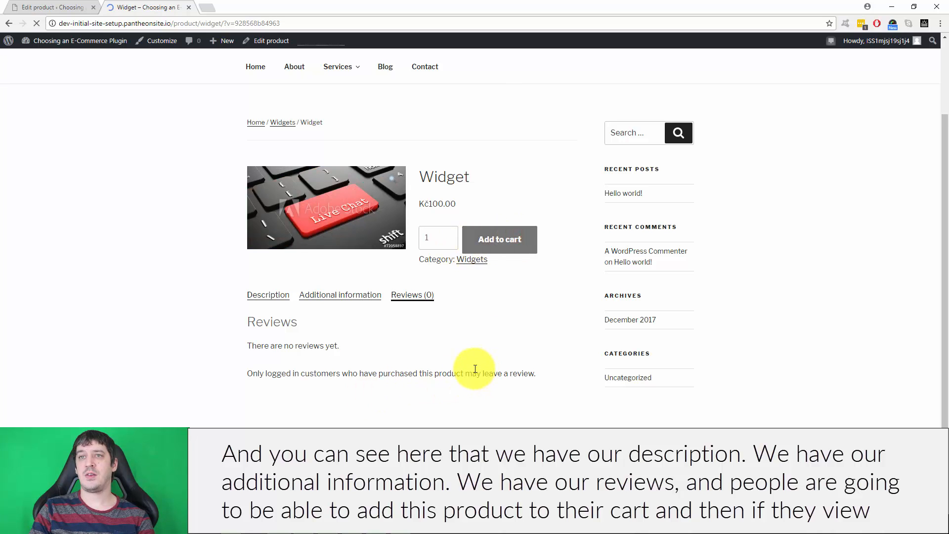
left_click(546, 171)
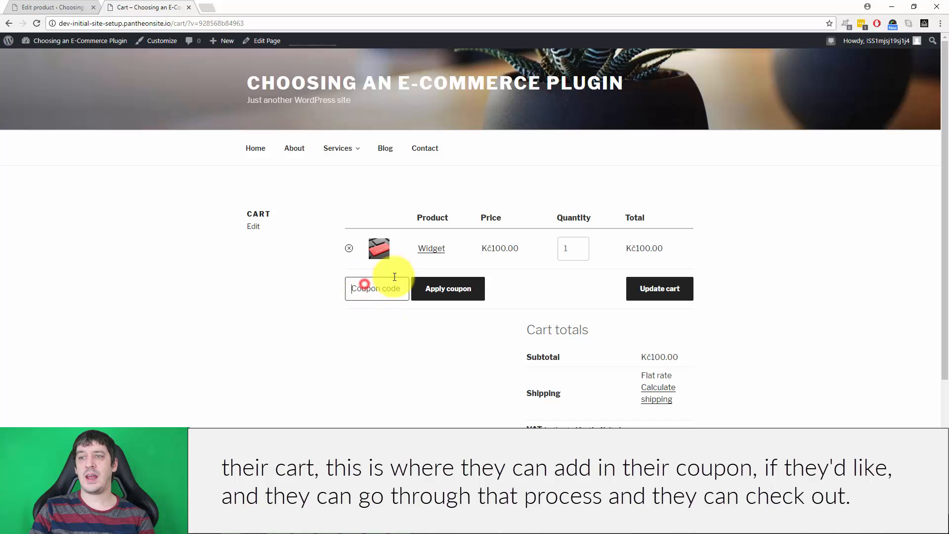
scroll(603, 296, "down", 3)
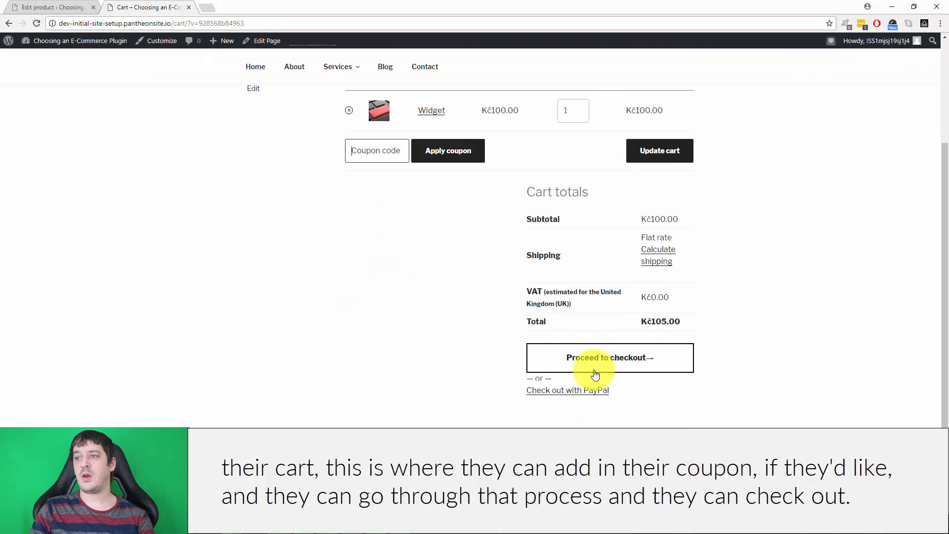
scroll(521, 311, "up", 3)
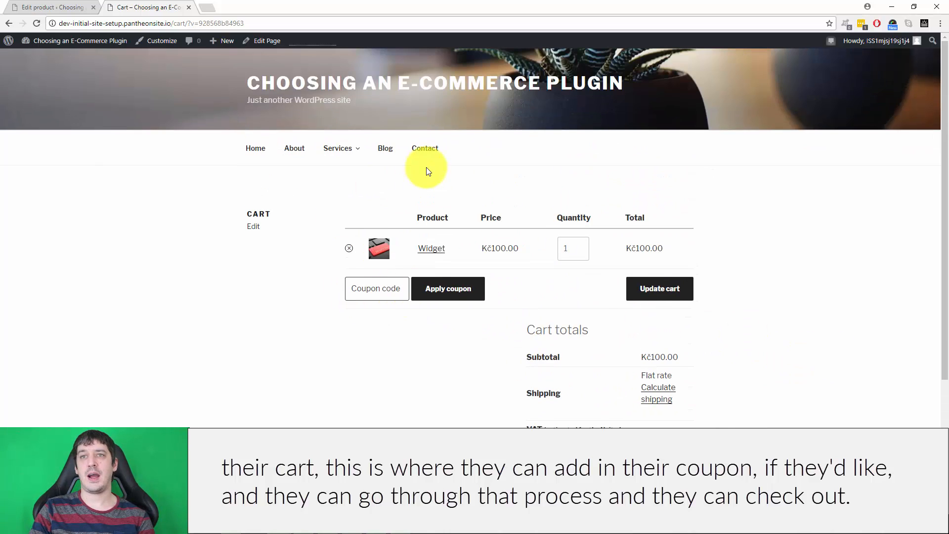
left_click(85, 5)
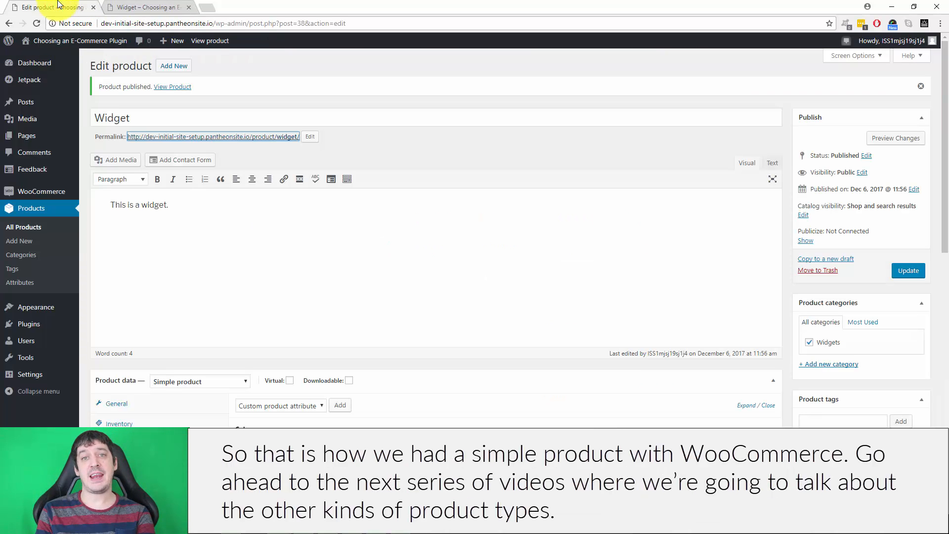